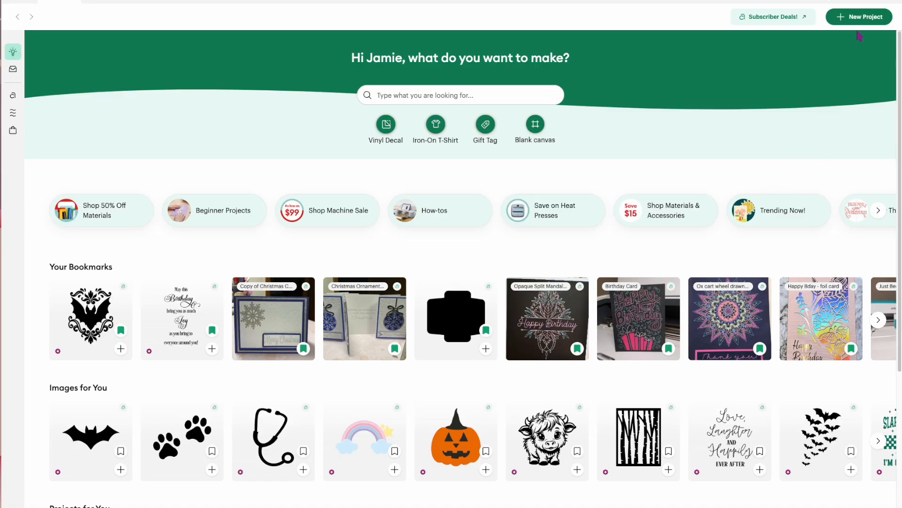
# Start a new project on a blank canvas and collapse the image library.
pyautogui.click(860, 17)
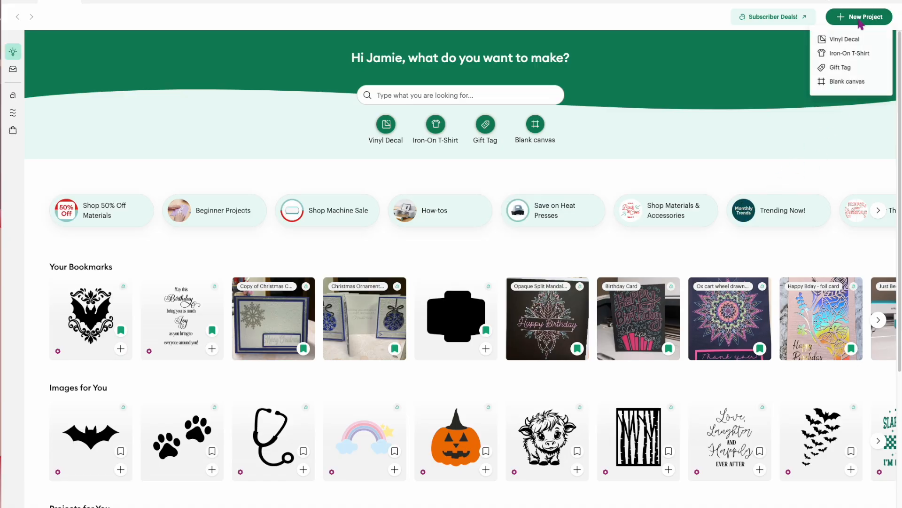
pyautogui.click(844, 82)
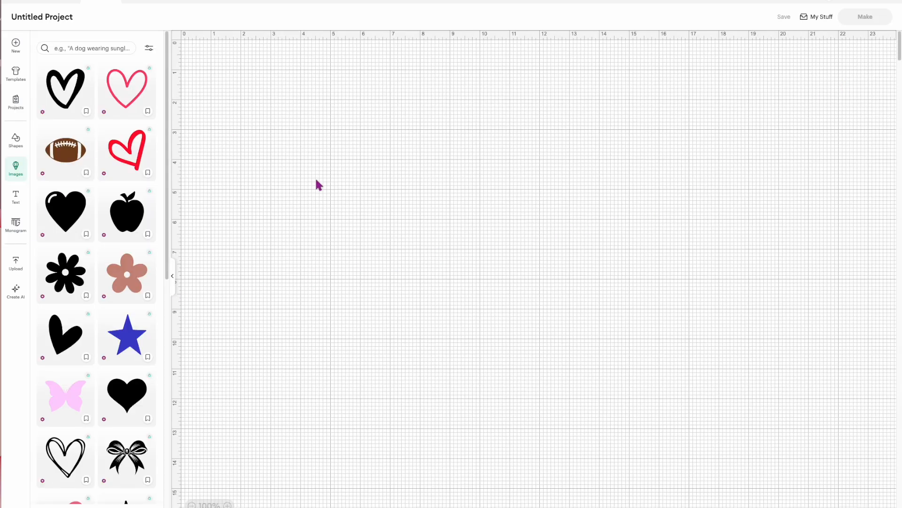
pyautogui.click(173, 281)
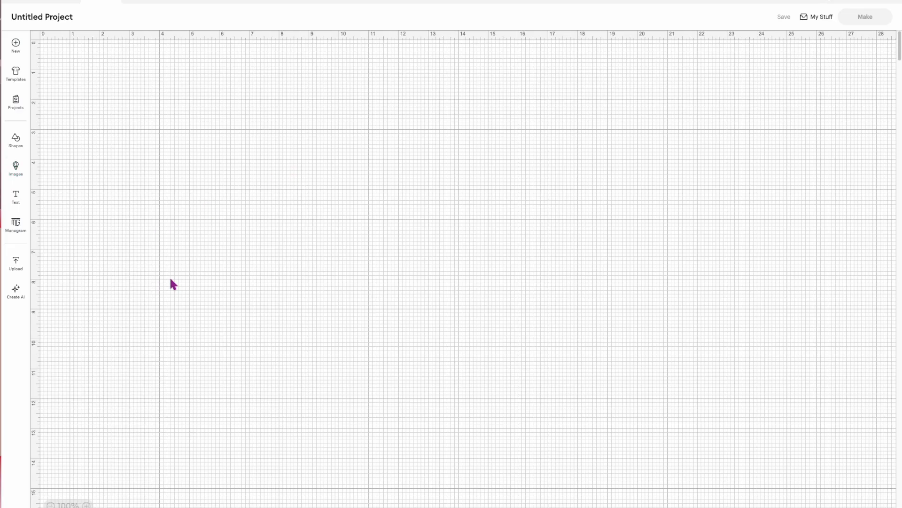
# Add the basic star and heart shapes to the canvas from the free shapes.
pyautogui.click(15, 141)
pyautogui.click(96, 135)
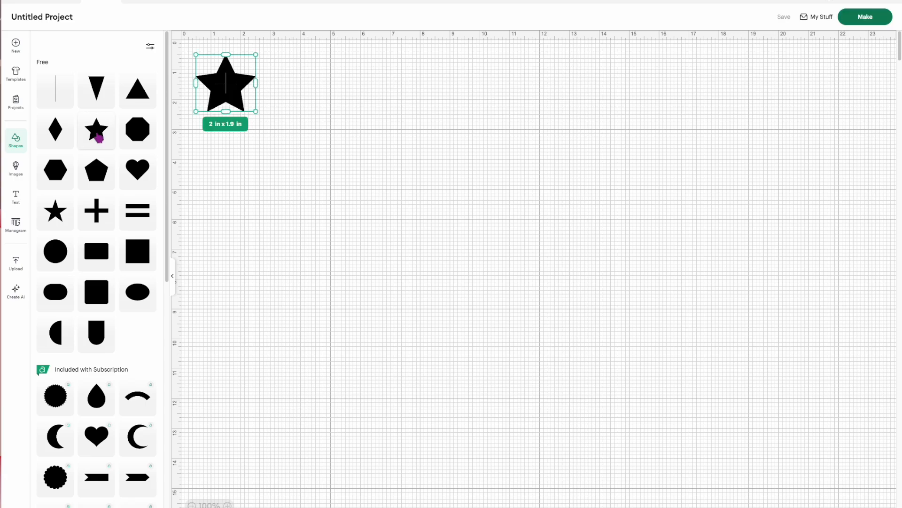
pyautogui.click(136, 182)
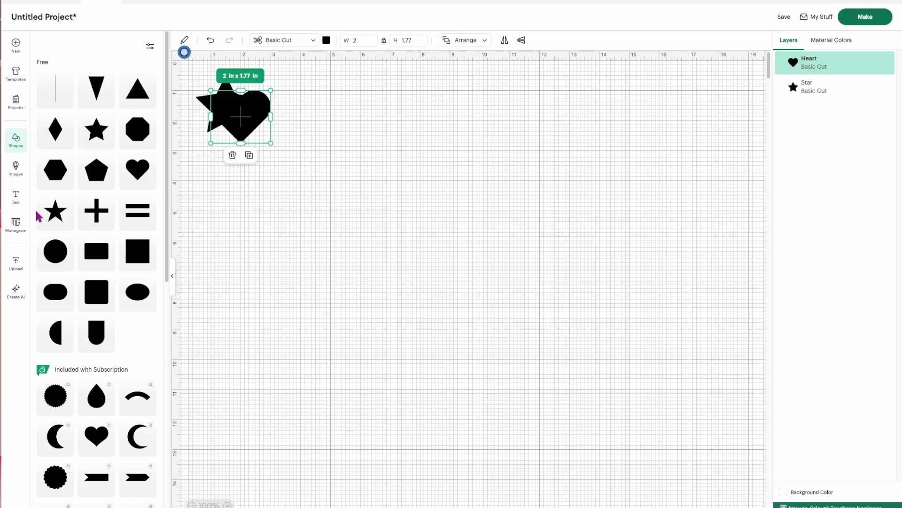
# Add the text "Test Box" below the shapes and collapse the shapes library.
pyautogui.click(22, 207)
pyautogui.write('Test')
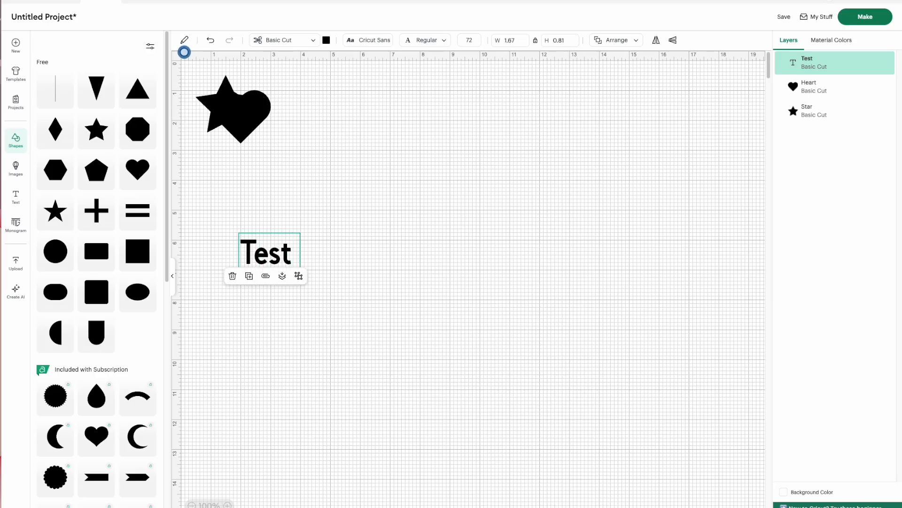
pyautogui.write(' Box')
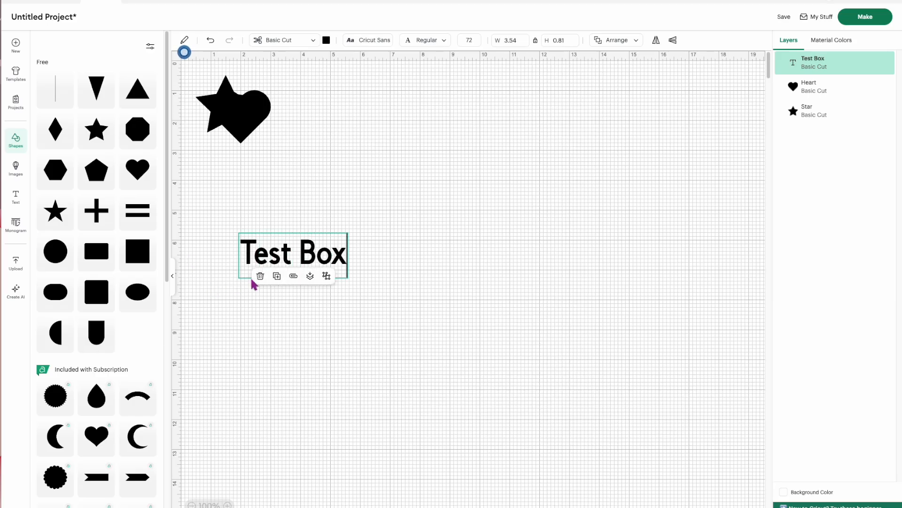
pyautogui.click(288, 335)
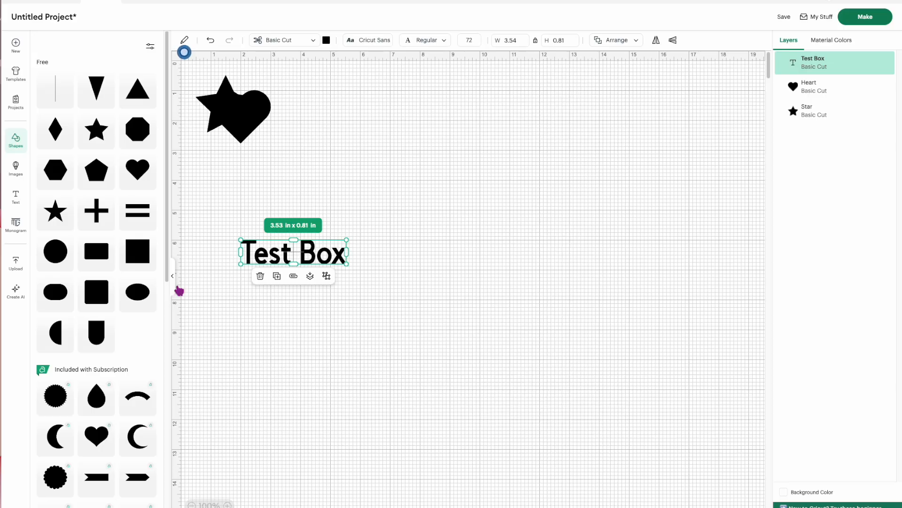
pyautogui.click(174, 288)
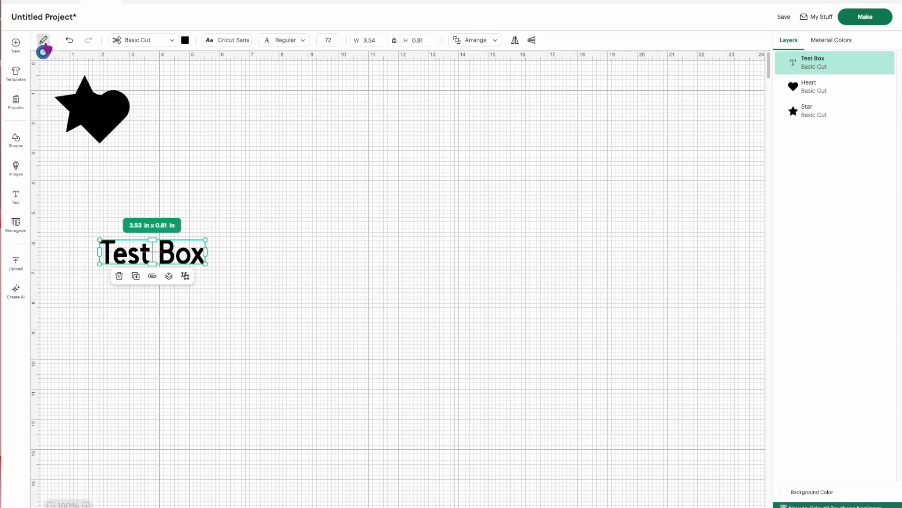
# Move the text, heart and star toward the middle of the canvas, with the heart overlapping the star above the text.
pyautogui.click(256, 352)
pyautogui.click(193, 263)
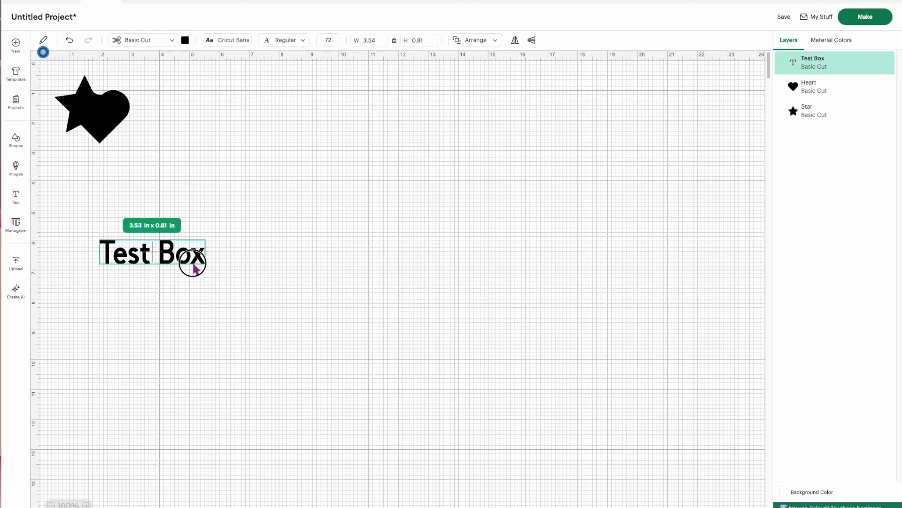
pyautogui.moveTo(192, 265); pyautogui.dragTo(382, 306)
pyautogui.moveTo(114, 123); pyautogui.dragTo(340, 177)
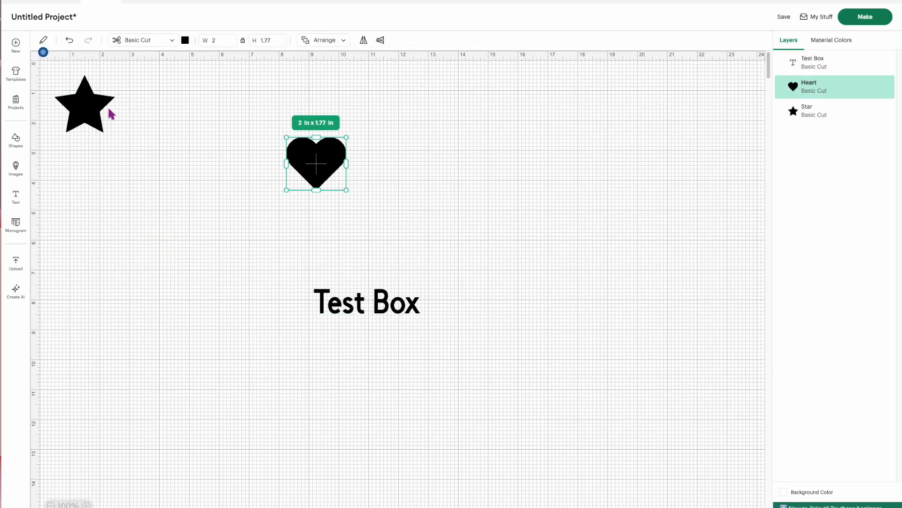
pyautogui.moveTo(87, 109); pyautogui.dragTo(346, 178)
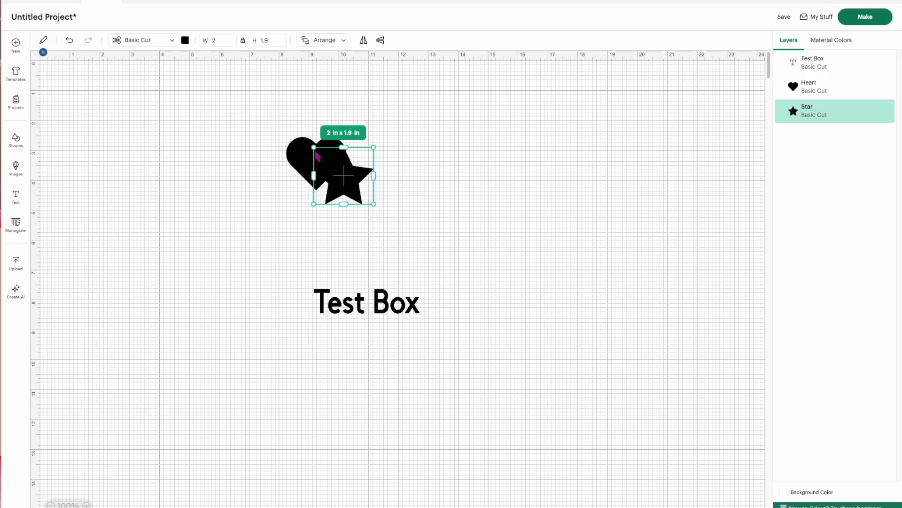
# Recolor the star light green and move the "Test Box" text directly beneath the heart and star.
pyautogui.click(185, 40)
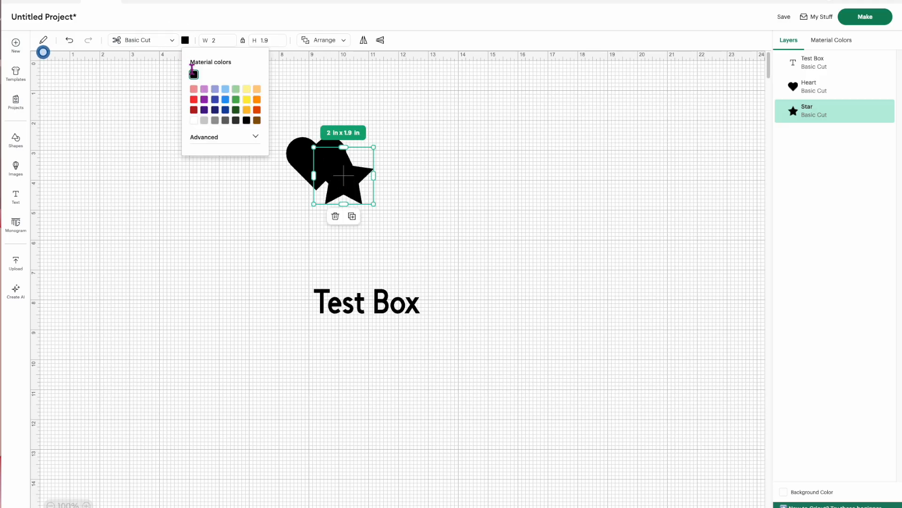
pyautogui.click(236, 90)
pyautogui.click(389, 355)
pyautogui.moveTo(378, 314); pyautogui.dragTo(342, 272)
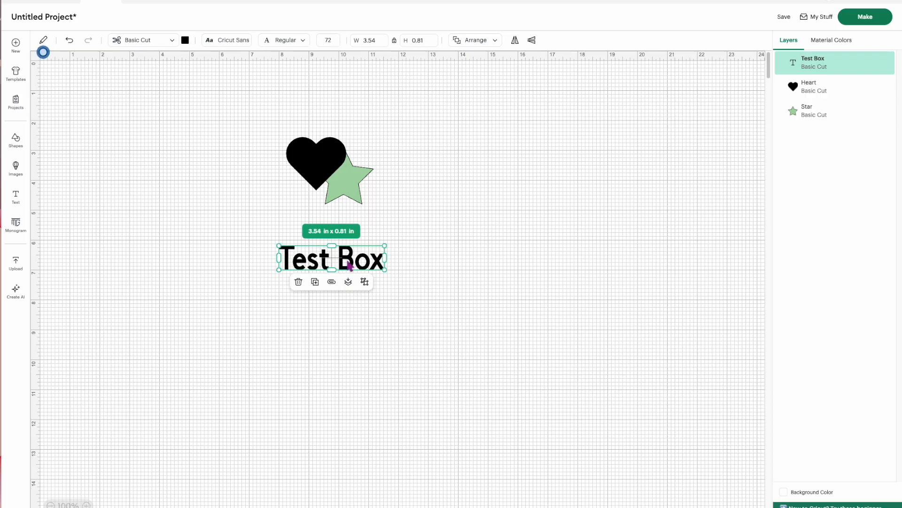
# Show the full set of editing tools and weld the "Test Box" text into a single shape.
pyautogui.click(41, 52)
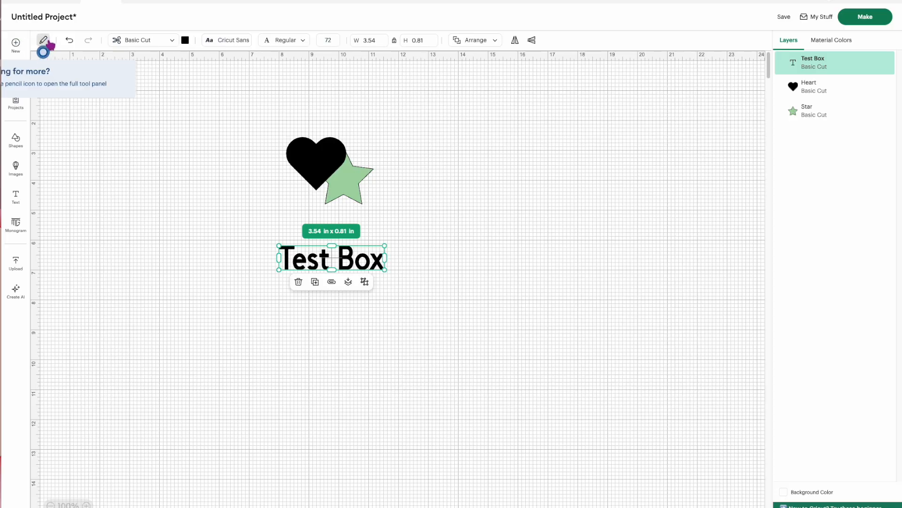
pyautogui.click(44, 40)
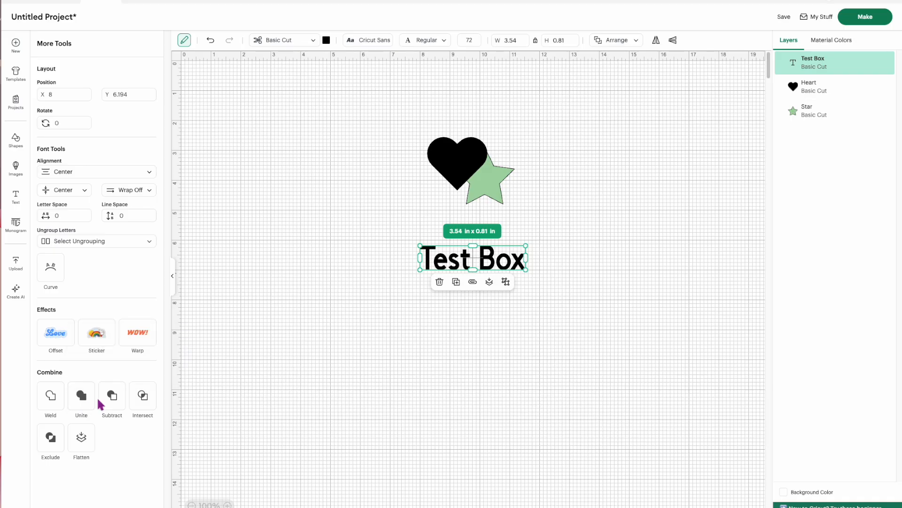
pyautogui.click(52, 403)
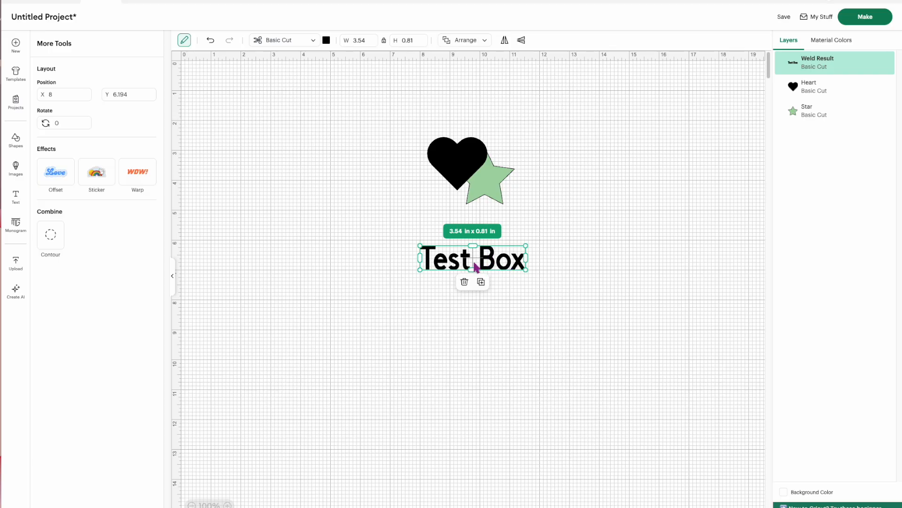
# Hide the inner contours of the B, o and e in the welded text and move it lower on the canvas.
pyautogui.click(52, 246)
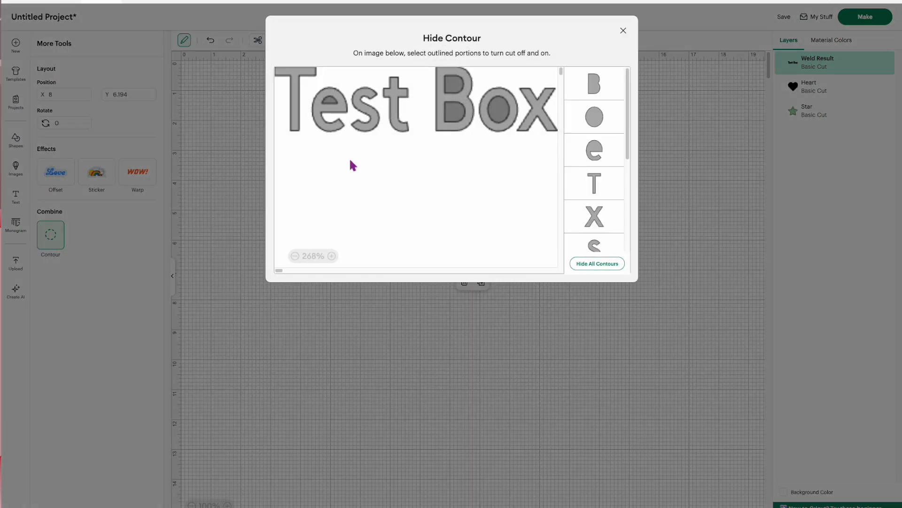
pyautogui.click(451, 114)
pyautogui.click(453, 89)
pyautogui.click(493, 113)
pyautogui.click(328, 101)
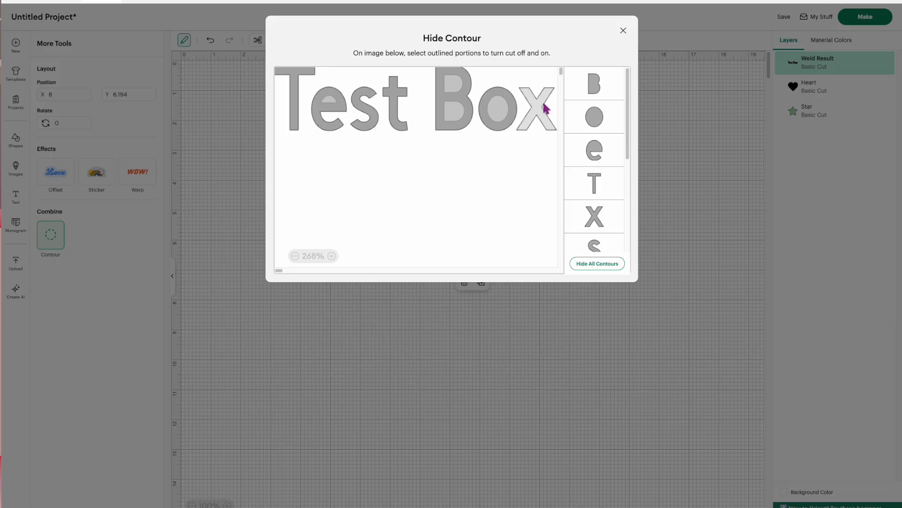
pyautogui.click(623, 30)
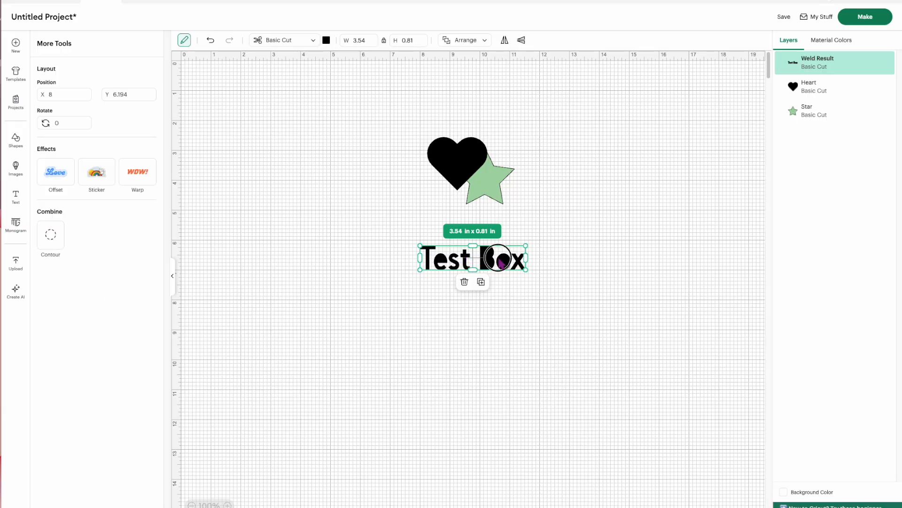
pyautogui.moveTo(494, 258); pyautogui.dragTo(471, 335)
# Duplicate the overlapping heart and star together.
pyautogui.click(454, 187)
pyautogui.moveTo(501, 226); pyautogui.dragTo(478, 156)
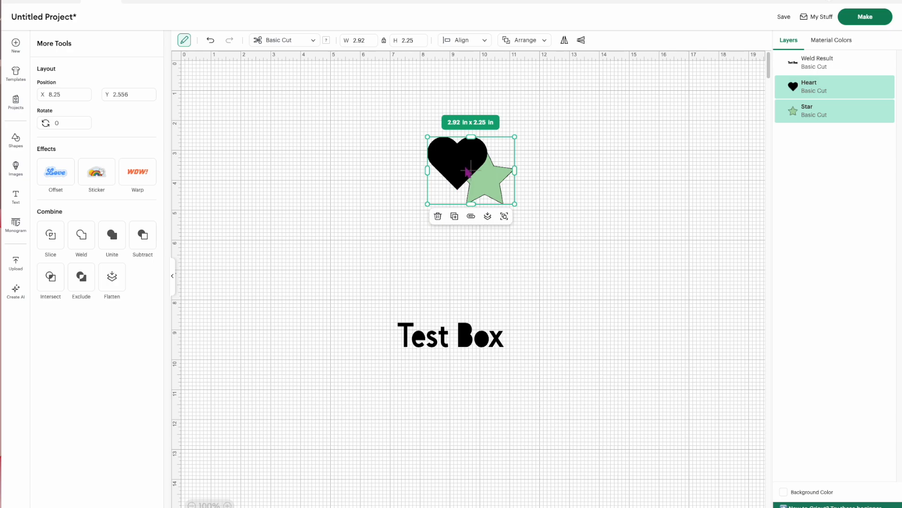
pyautogui.click(455, 217)
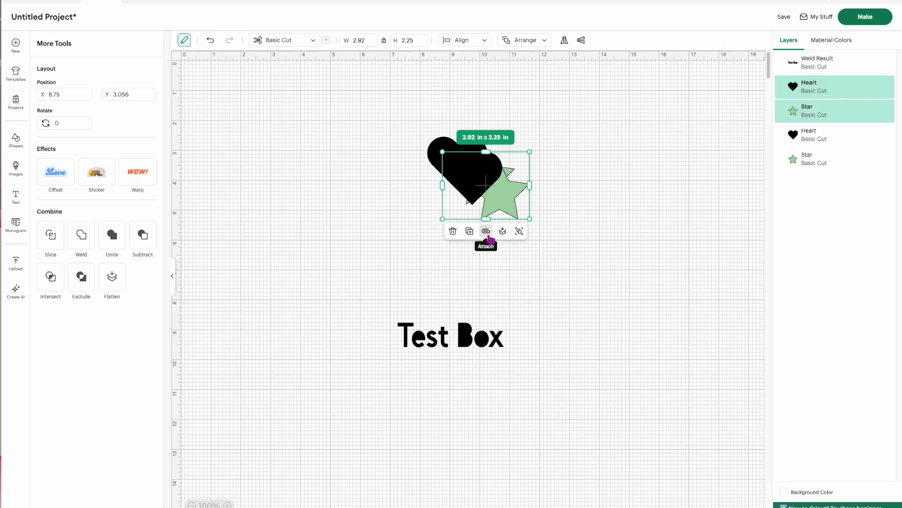
# Attach the duplicated heart and star to each other and move them below and to the left of the originals.
pyautogui.click(487, 232)
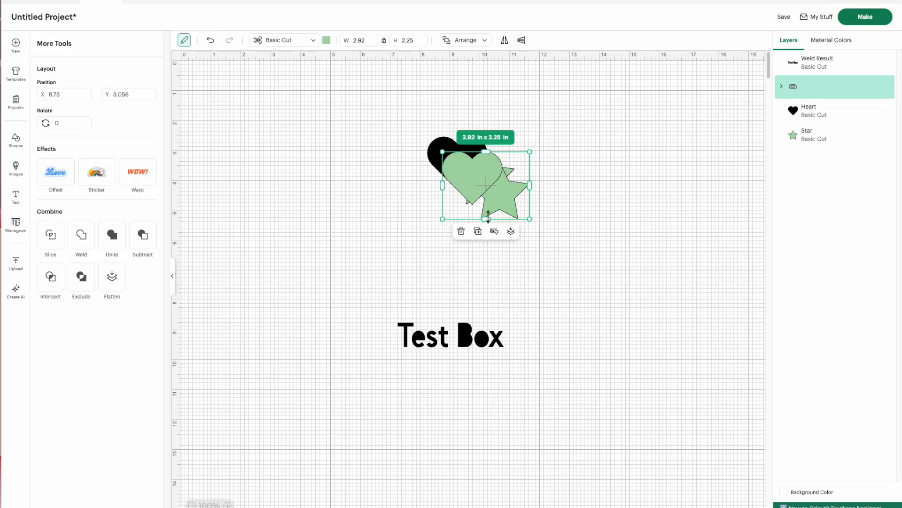
pyautogui.moveTo(484, 204); pyautogui.dragTo(364, 244)
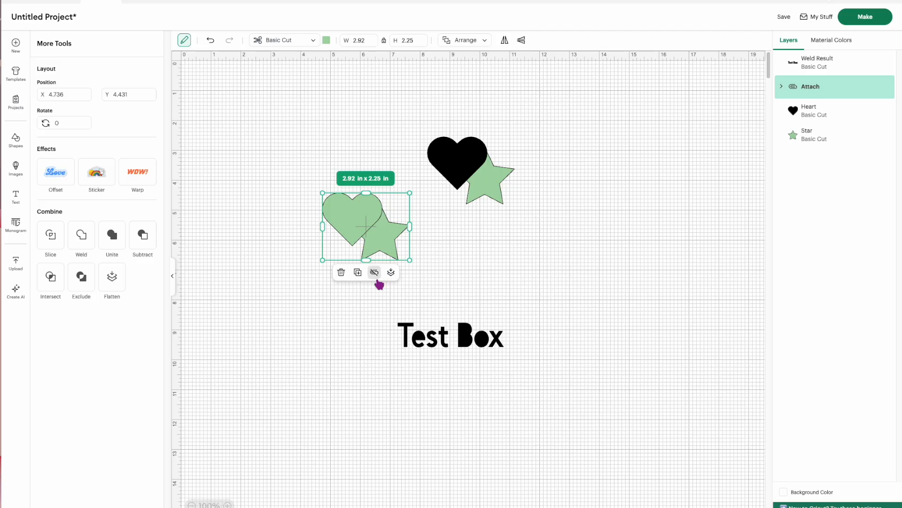
pyautogui.click(533, 259)
# Select the original heart and star and examine which Combine operations are offered for them.
pyautogui.moveTo(534, 258); pyautogui.dragTo(421, 130)
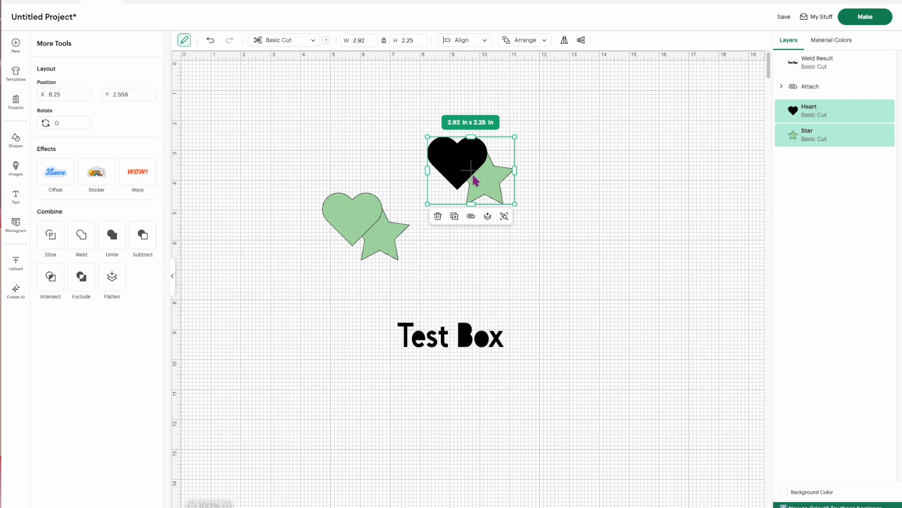
pyautogui.rightClick(473, 179)
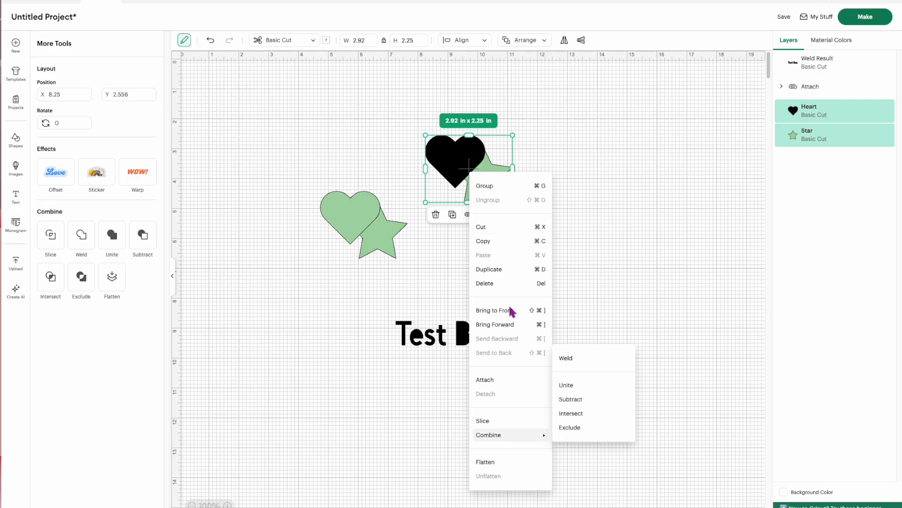
pyautogui.click(441, 288)
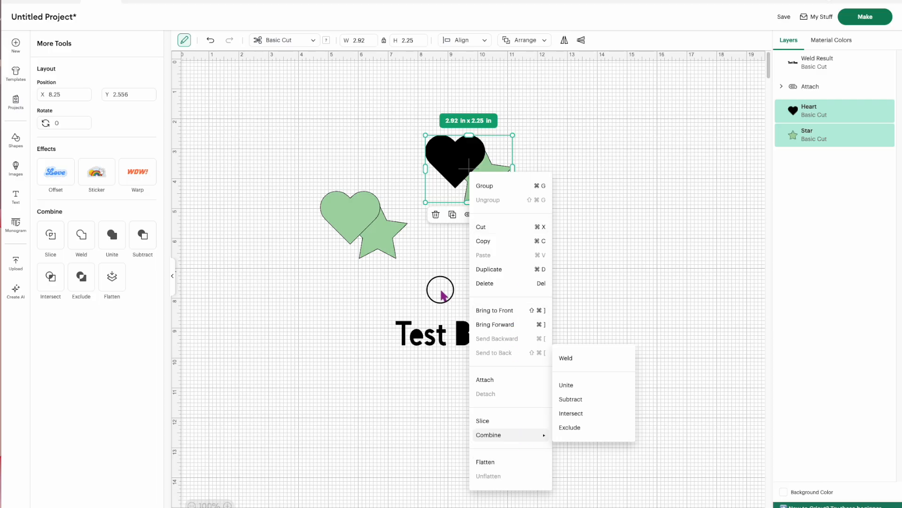